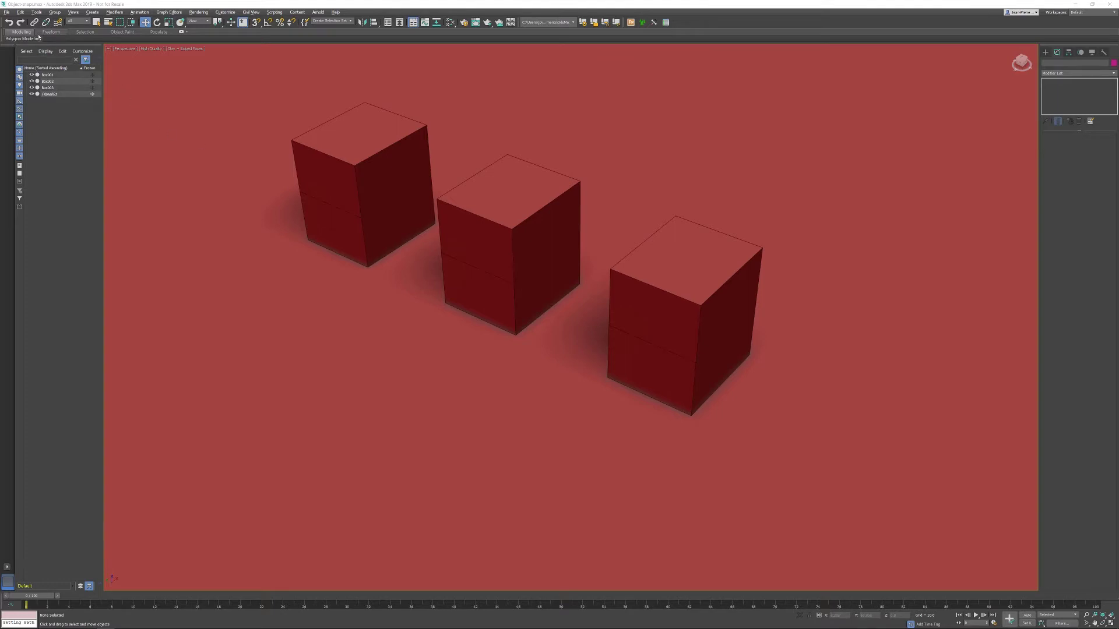
- Open the Edit menu for the scene with three red boxes
click(21, 11)
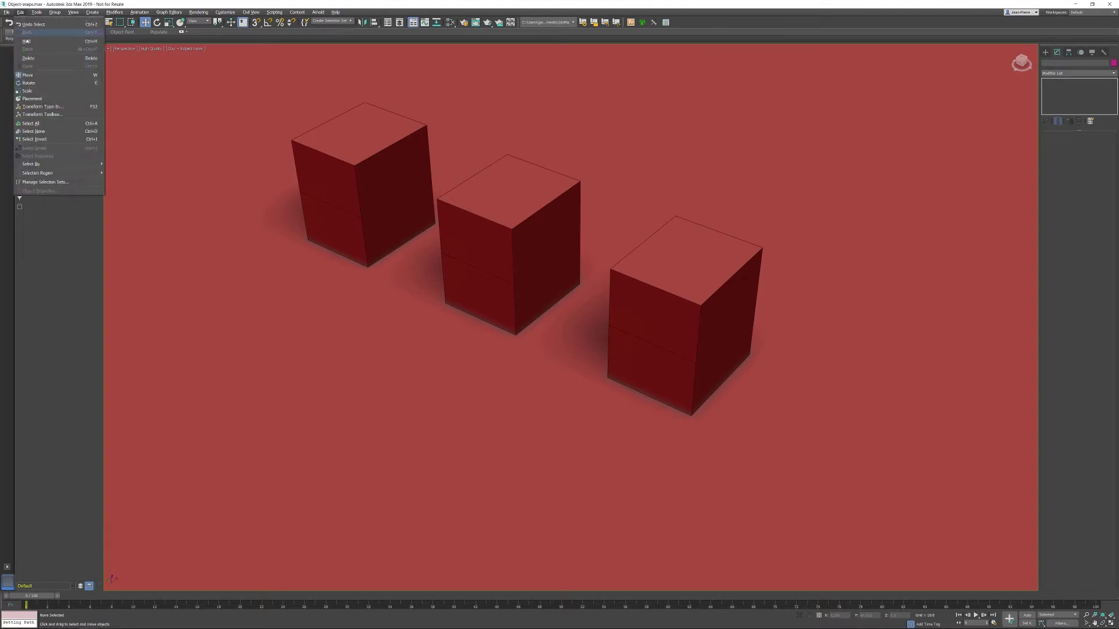
- Open the floating Transform Toolbox from the Edit menu
click(71, 115)
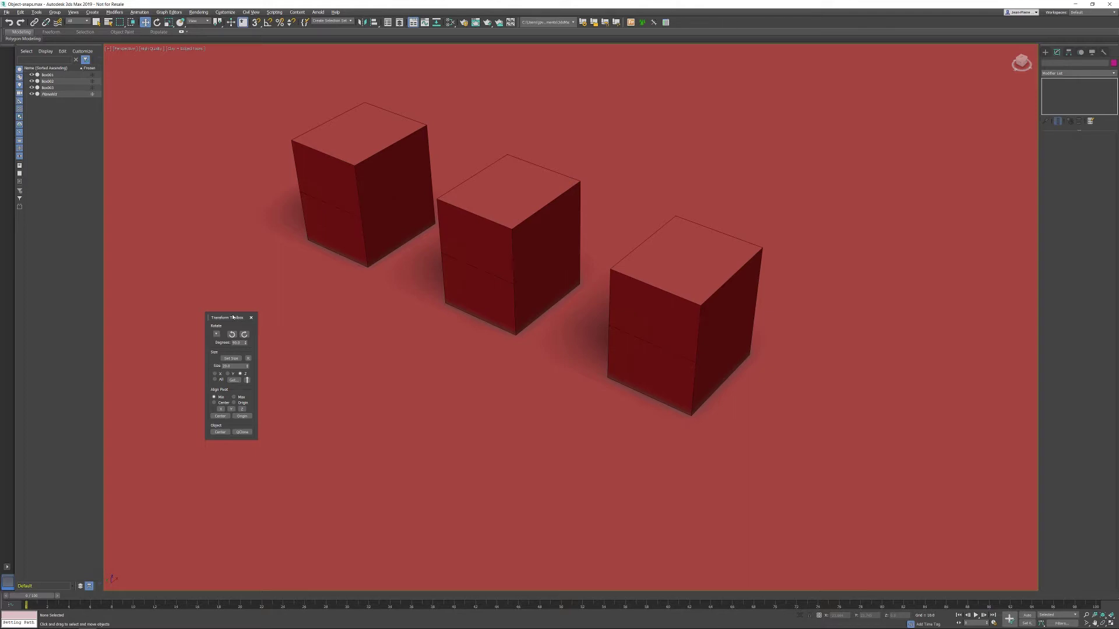
- Set a 20° rotate step, turn the middle box counter-clockwise and back, then show its size
click(483, 231)
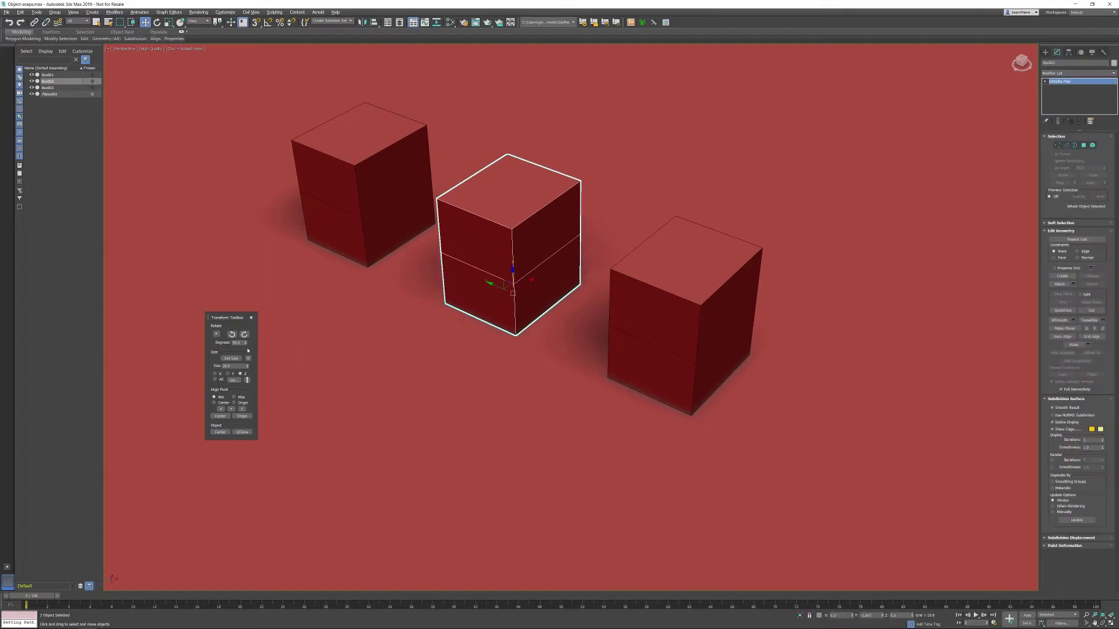
click(217, 335)
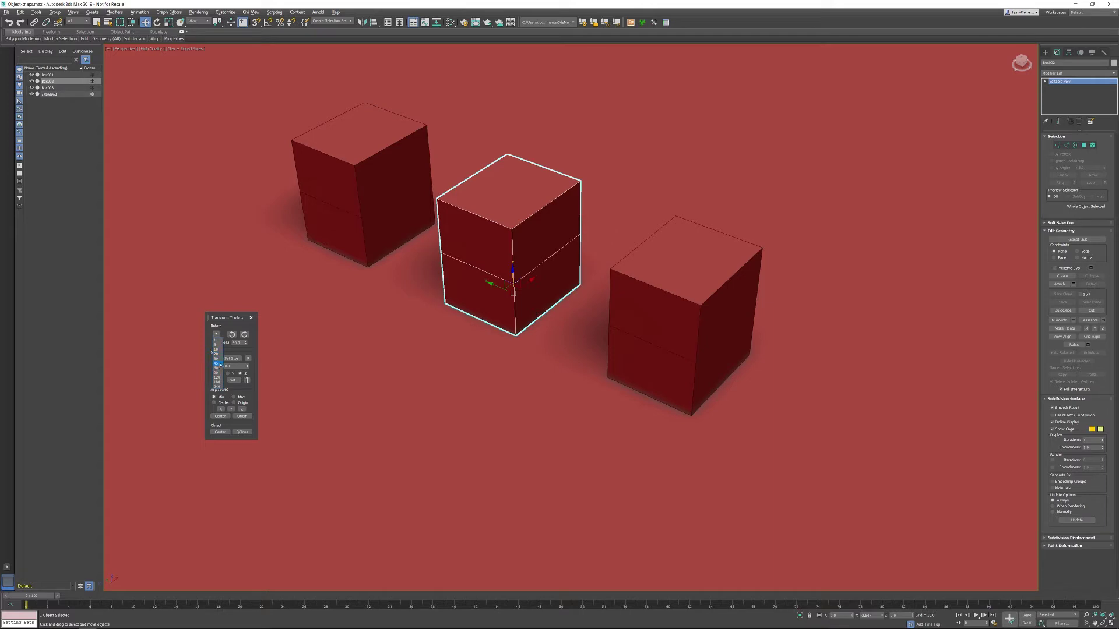
click(219, 356)
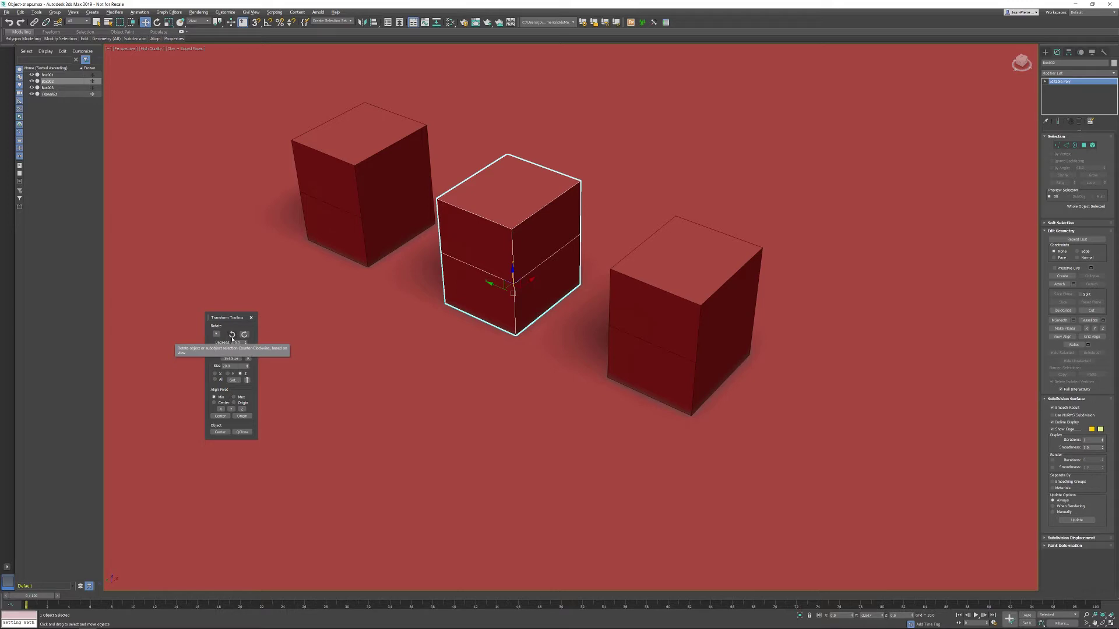
click(232, 334)
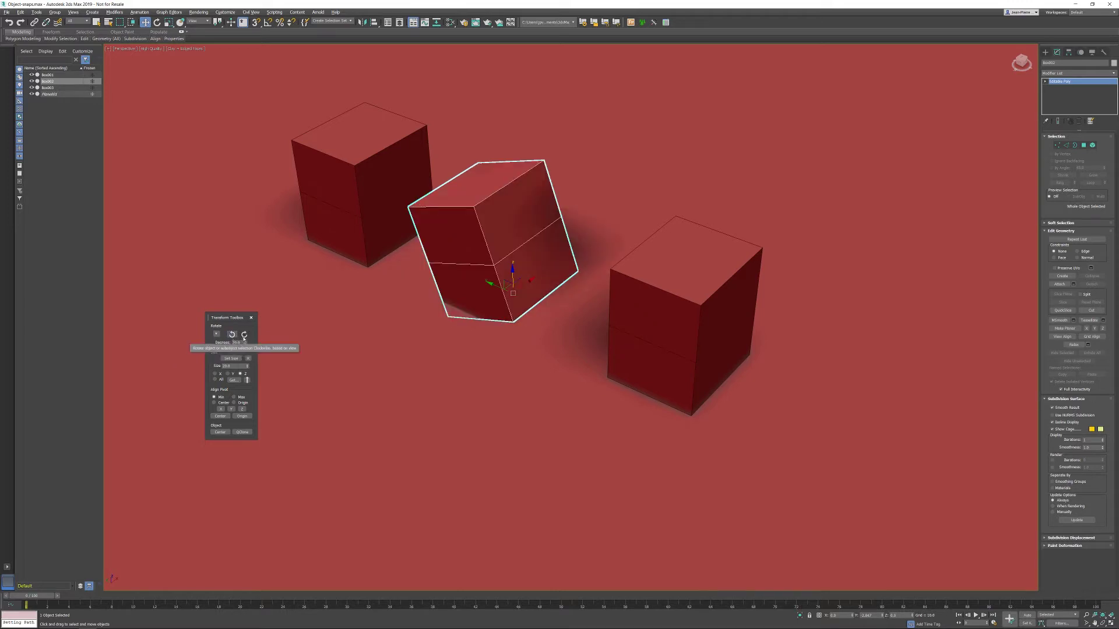
click(244, 335)
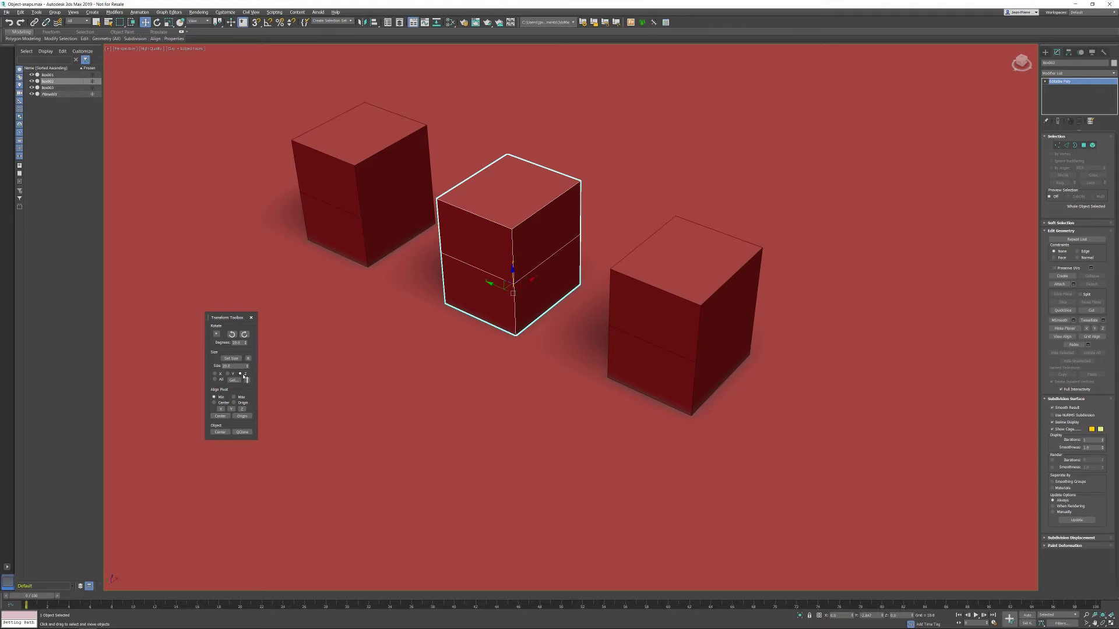
click(233, 380)
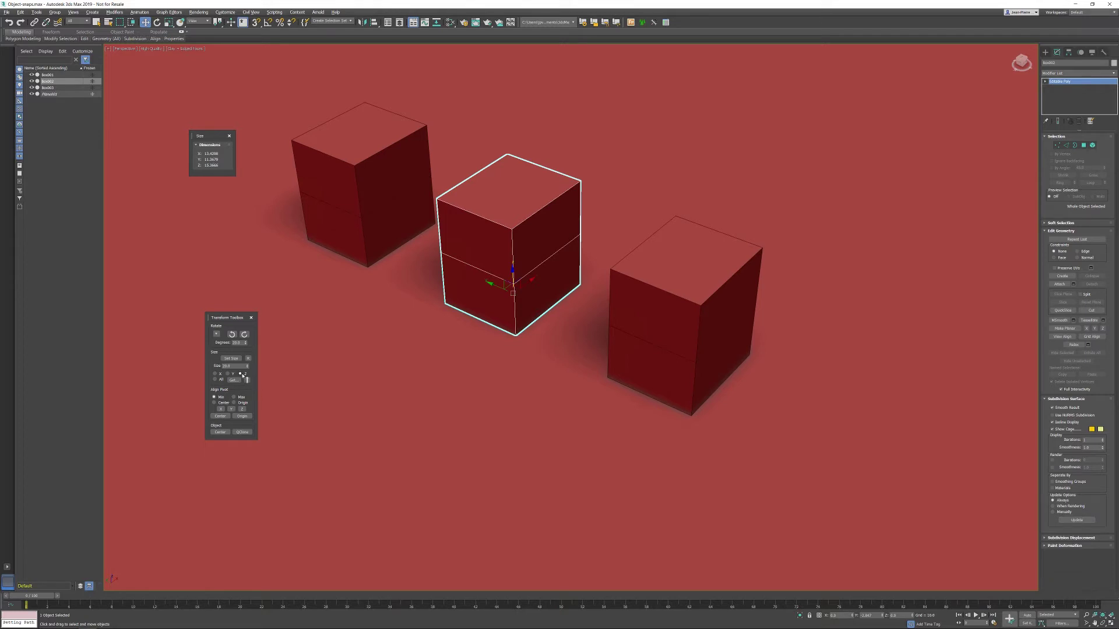
- Resize the middle box on the Z axis to a height of 20
click(240, 374)
click(231, 358)
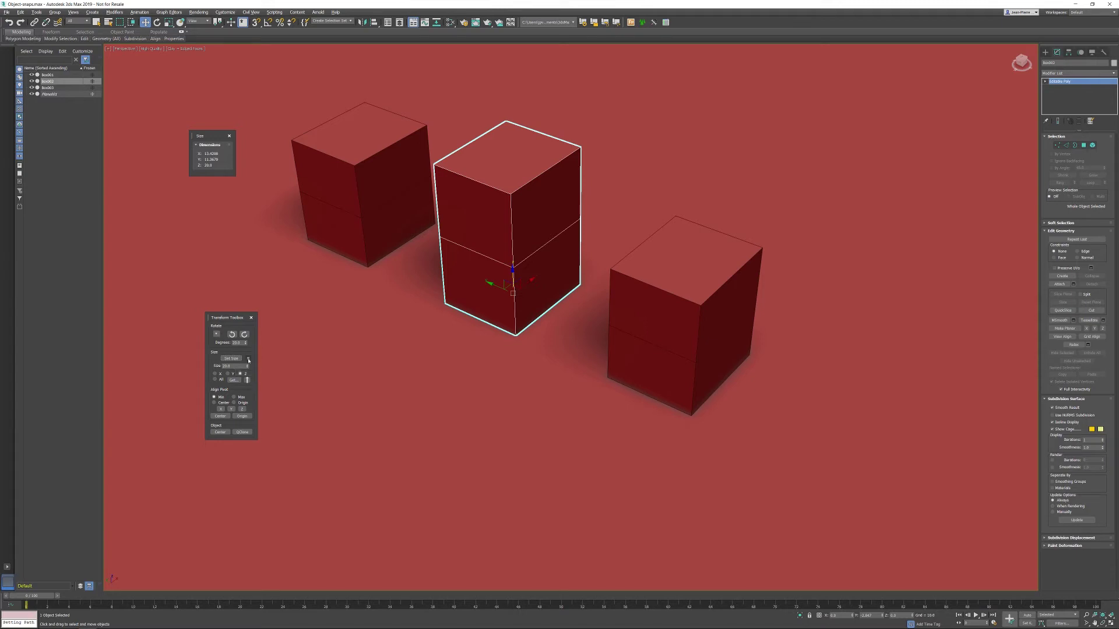
- Reset XForm and collapse the middle box, close the Size window, and centre its pivot
click(249, 359)
click(597, 341)
click(229, 136)
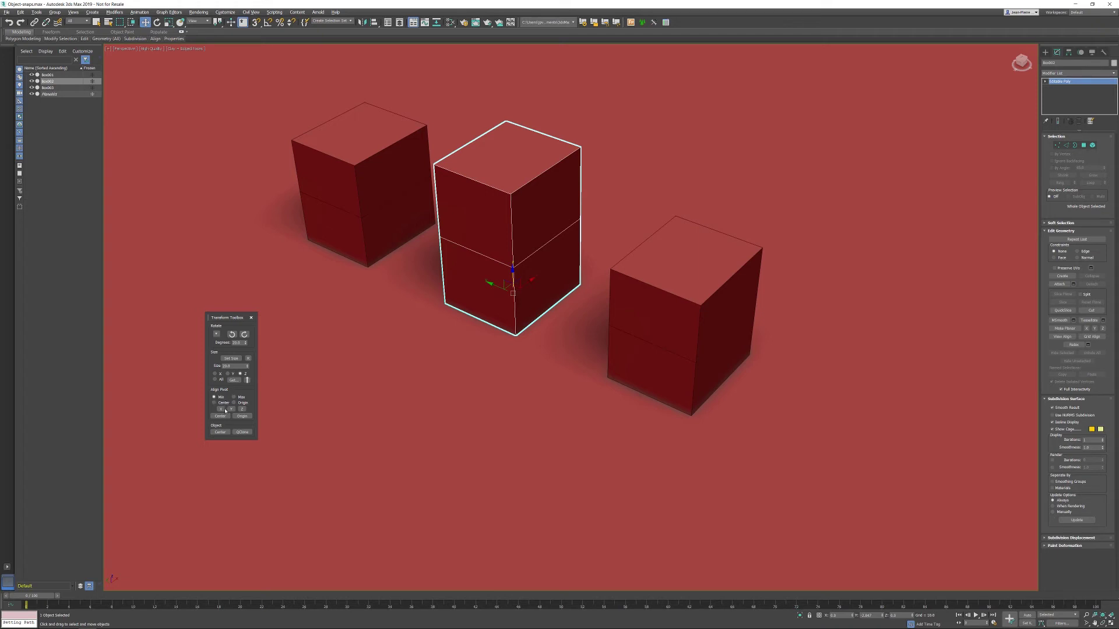
click(221, 416)
- Align the middle box's pivot to its minimum X and Y corner, then recentre it
click(221, 409)
click(231, 409)
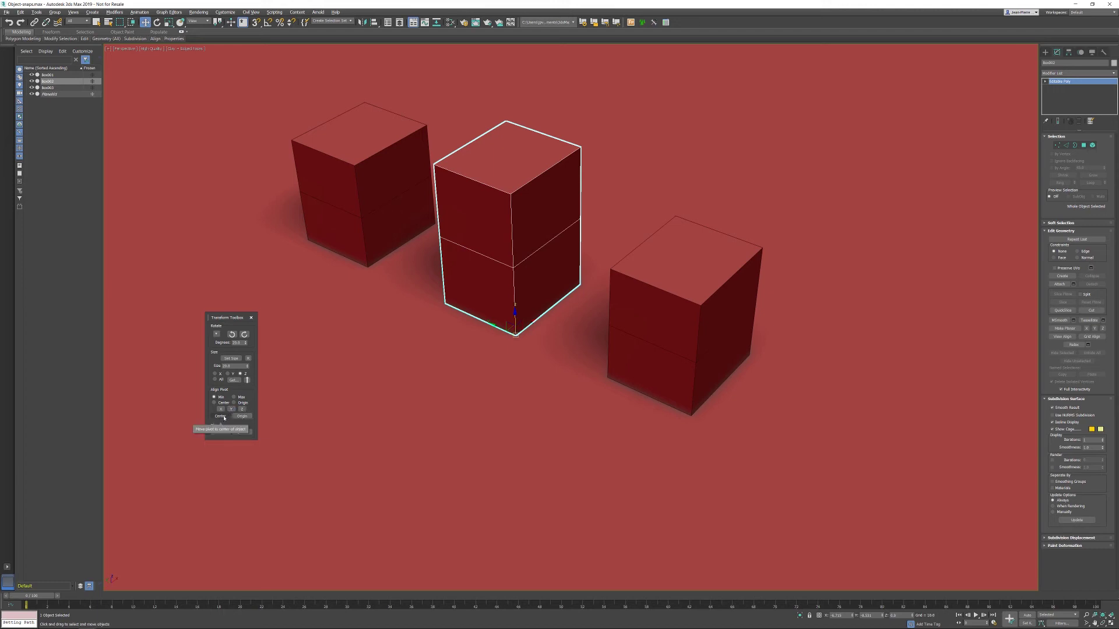
click(221, 416)
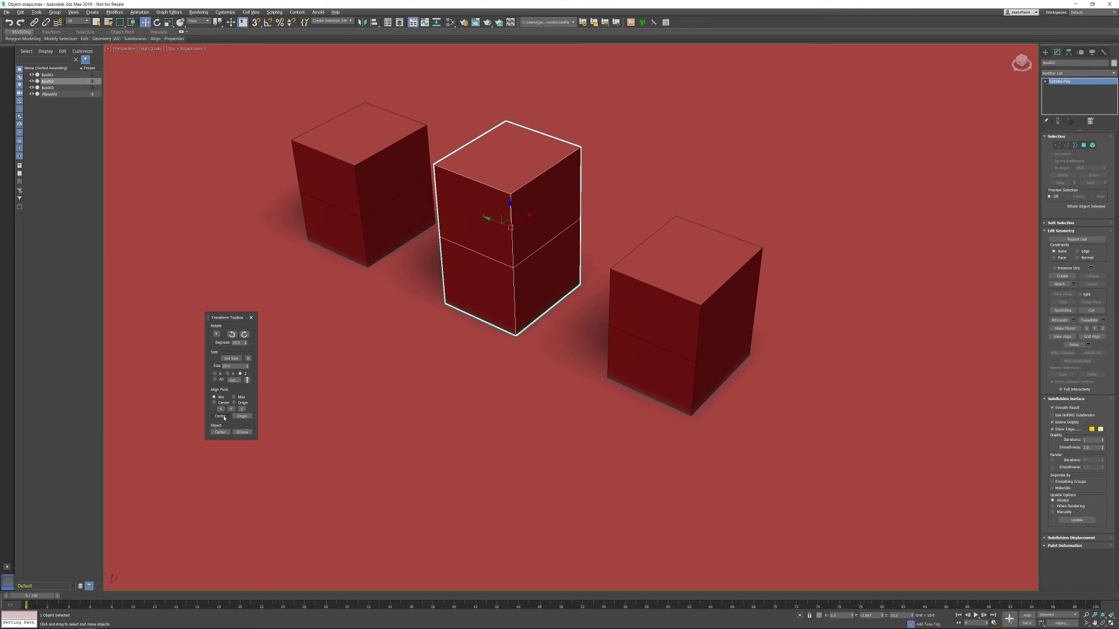
- QClone the right box twice into a row of three, then switch to the Front view
click(658, 309)
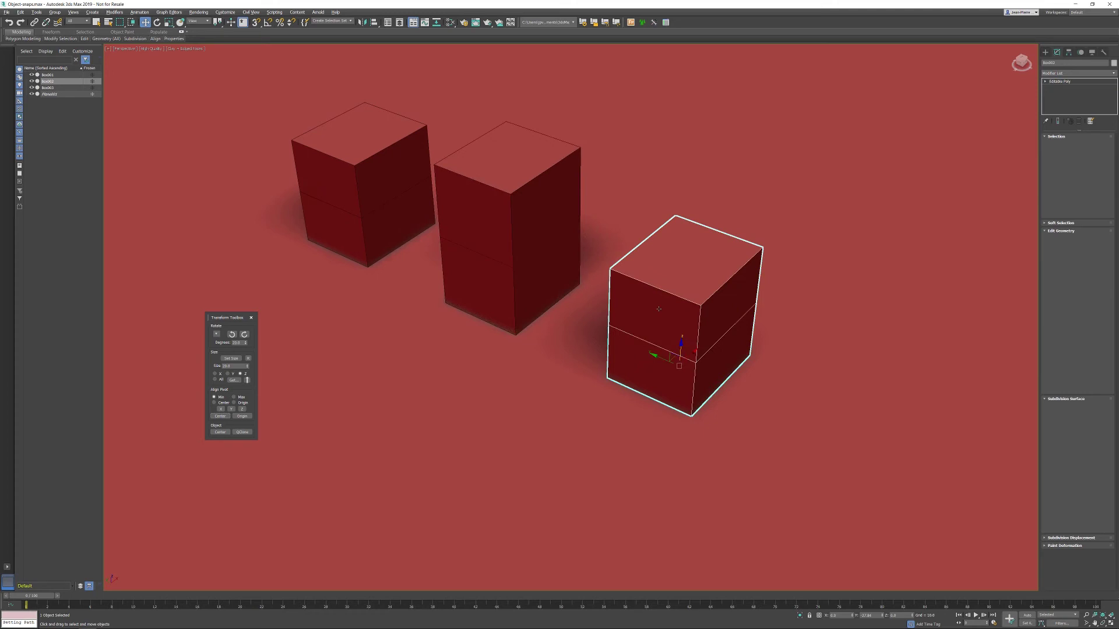
click(242, 433)
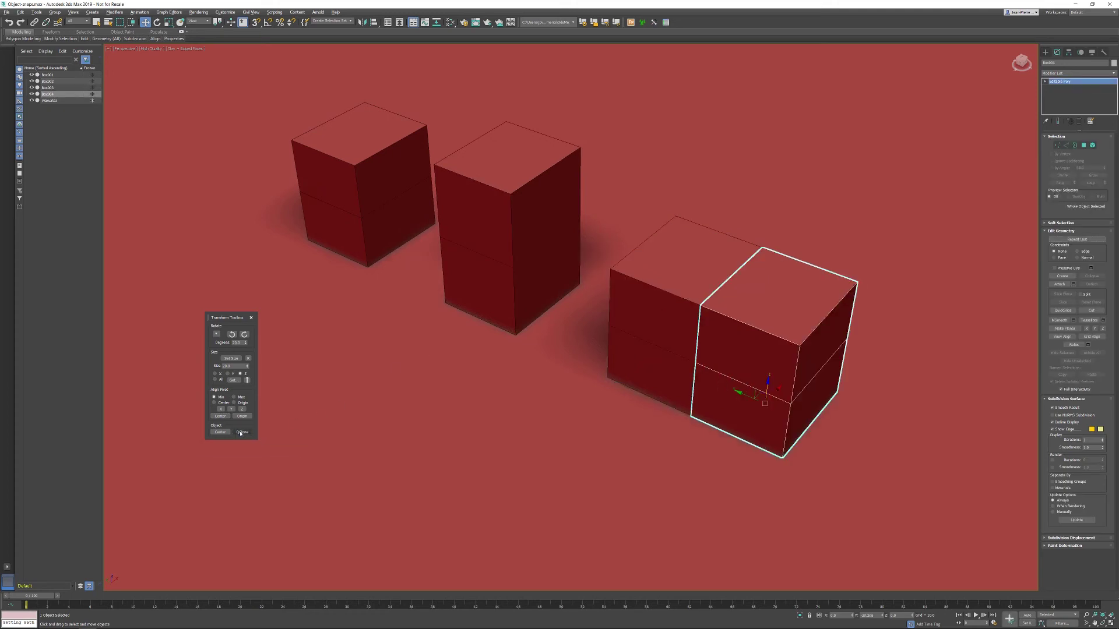
click(242, 432)
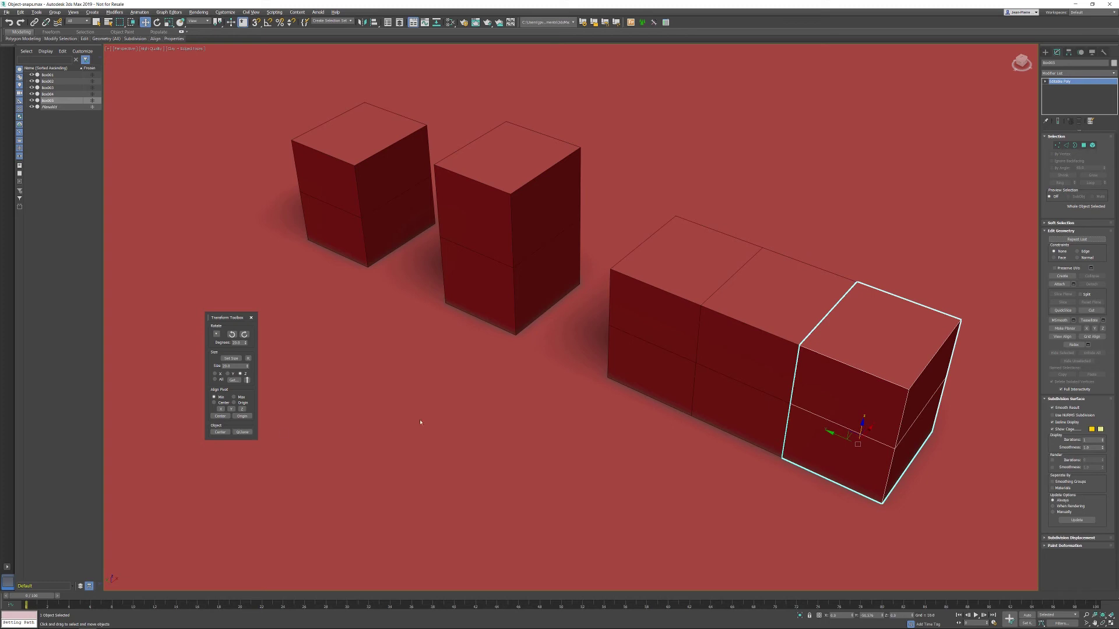
click(124, 51)
click(144, 101)
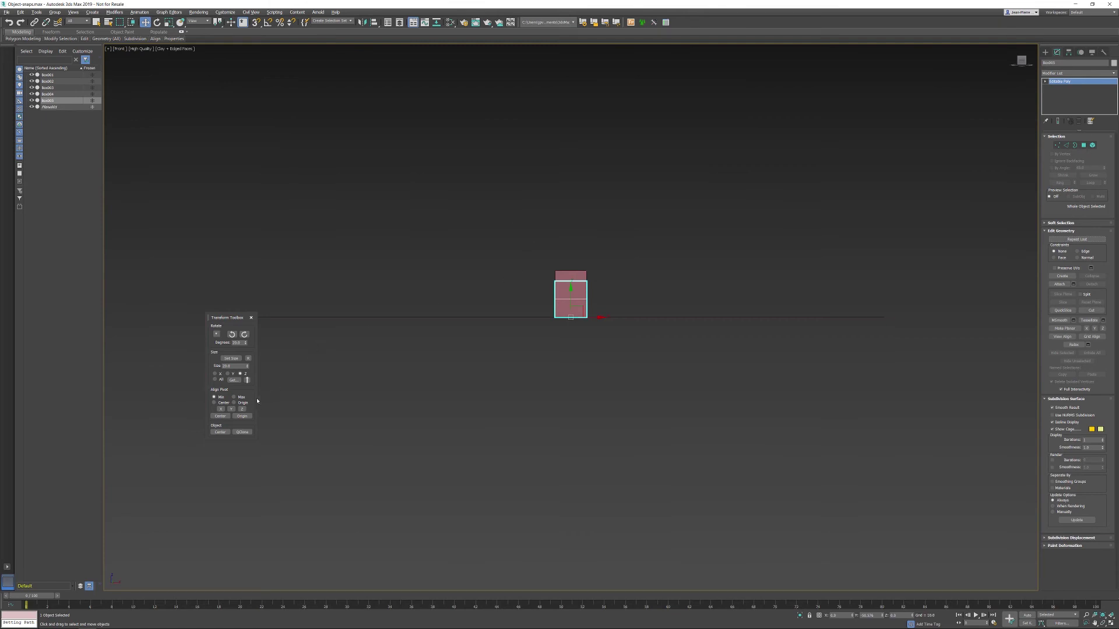
- Add three more QClones to lengthen the row in the Front view
click(243, 431)
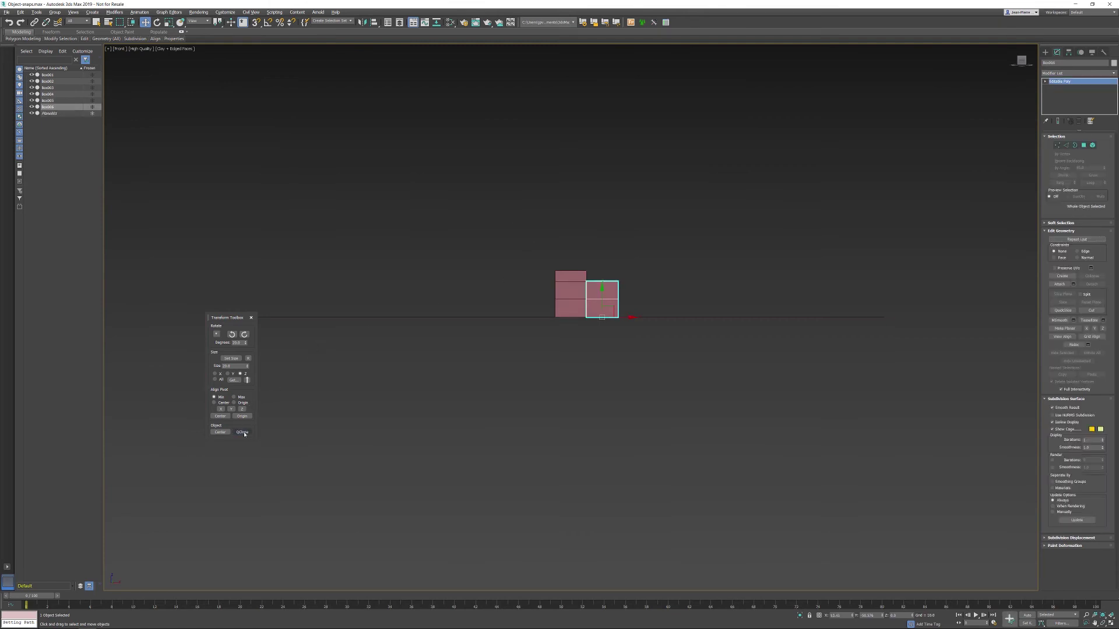
click(244, 432)
click(243, 433)
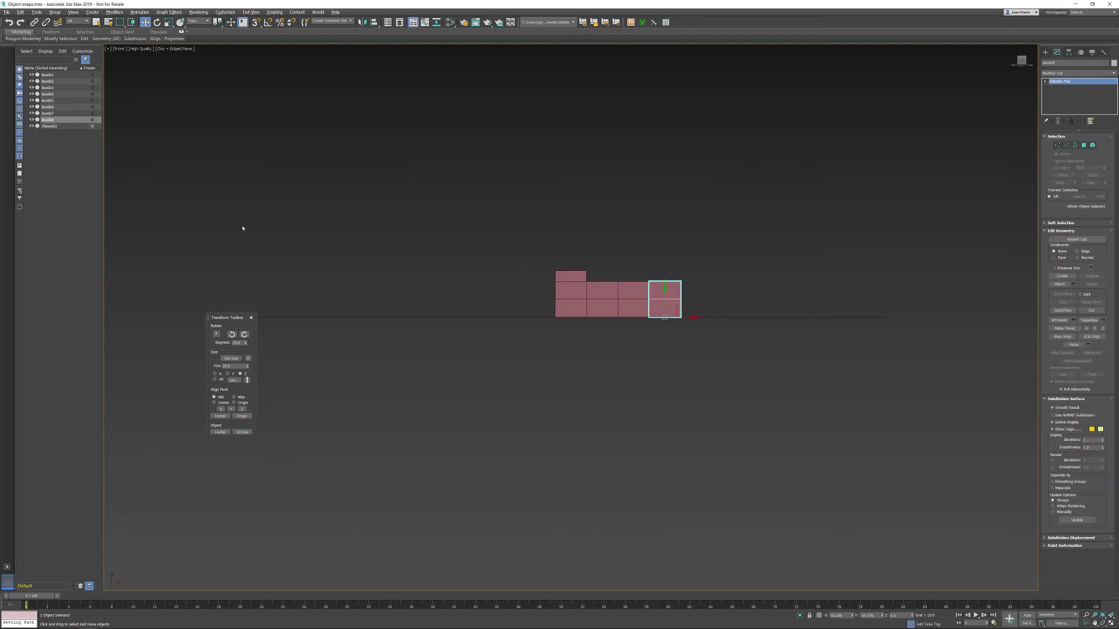
- Switch to the Left view and add three more clones to extend the row
click(123, 51)
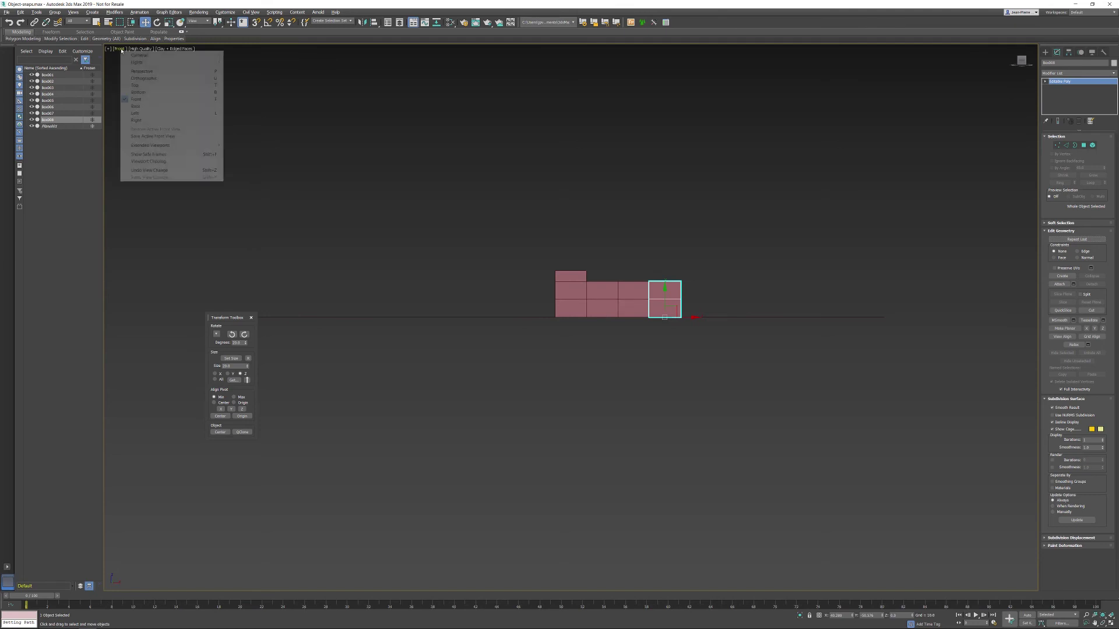
click(137, 113)
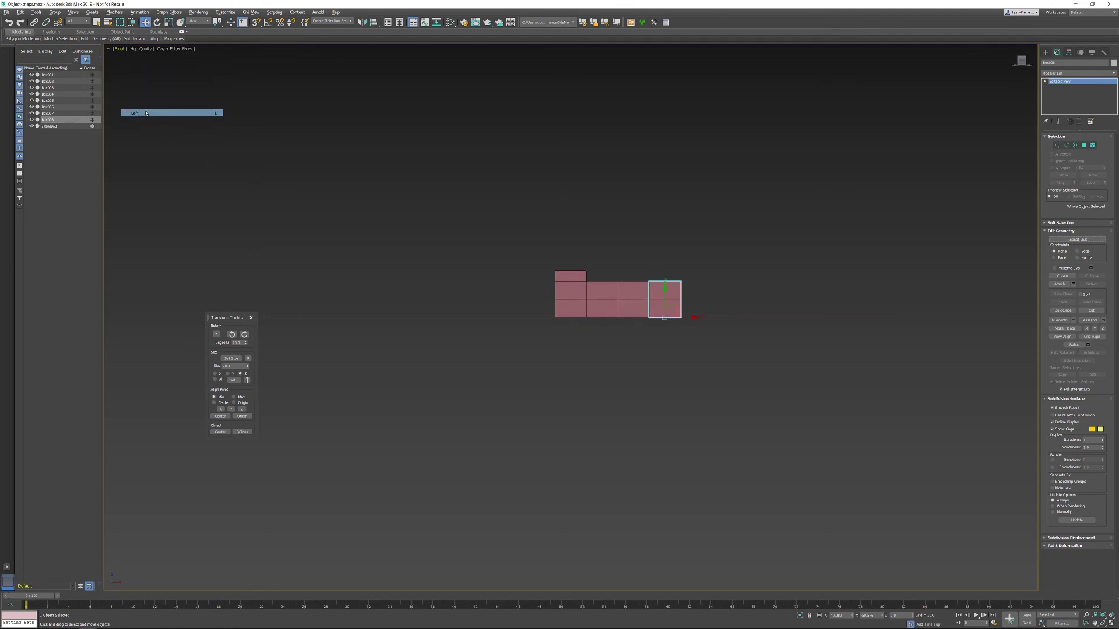
click(241, 432)
click(243, 433)
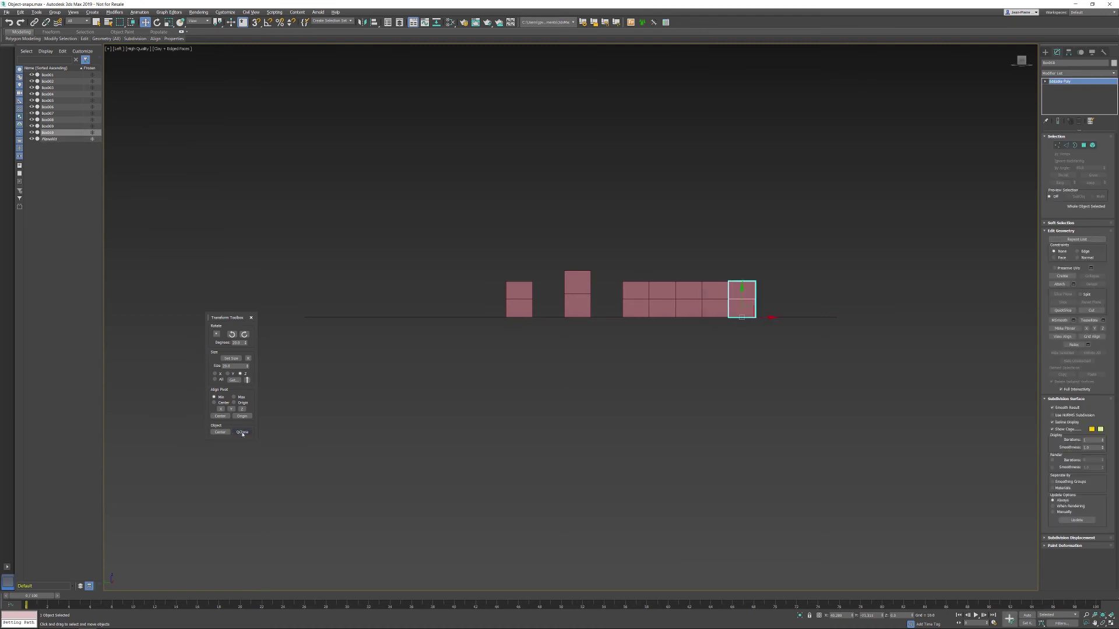
click(243, 433)
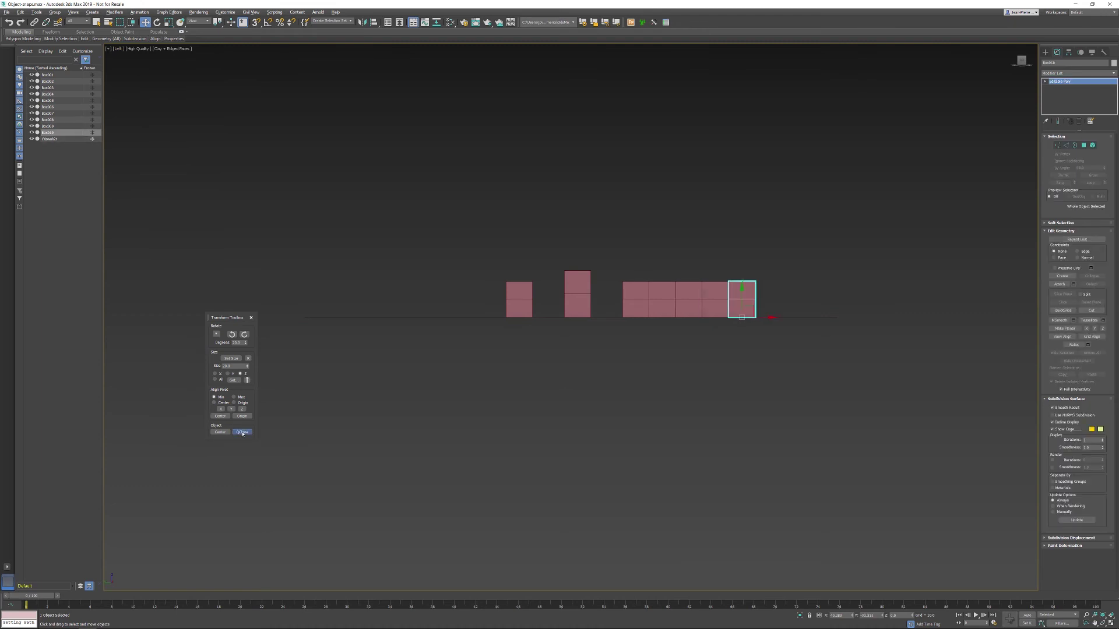
- In the Top view, add four clones in the new direction, then return to Perspective
click(118, 49)
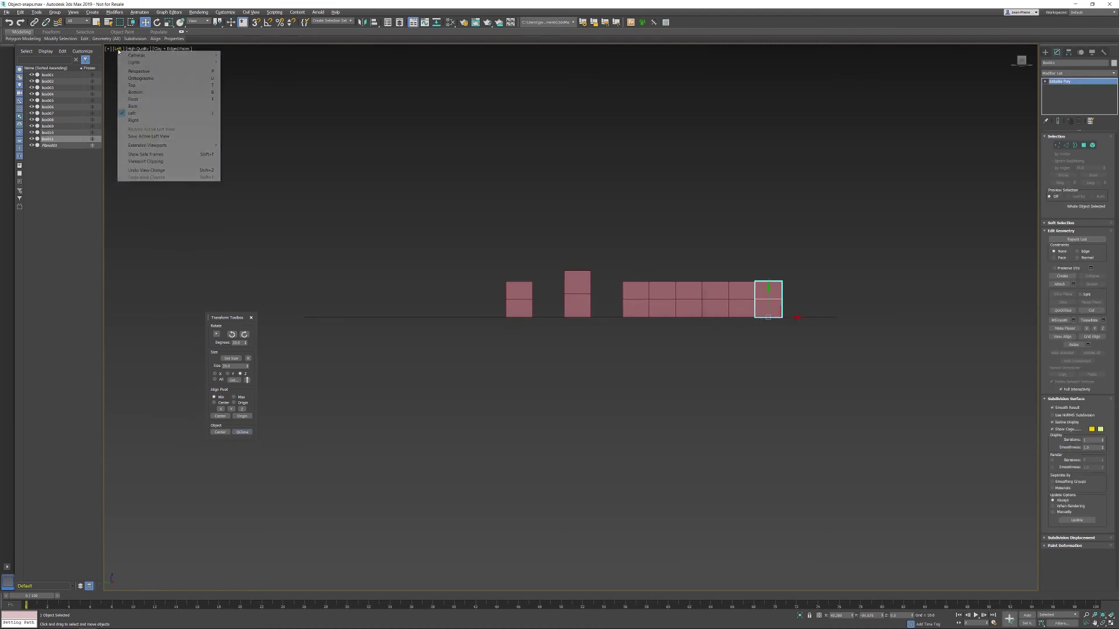
click(133, 85)
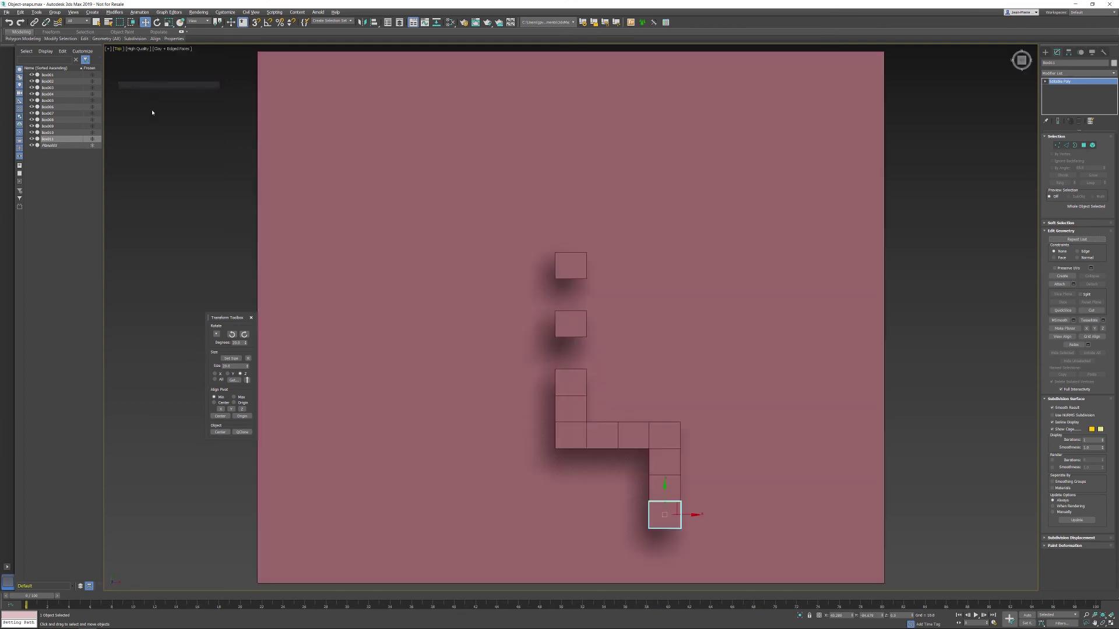
click(242, 432)
click(244, 433)
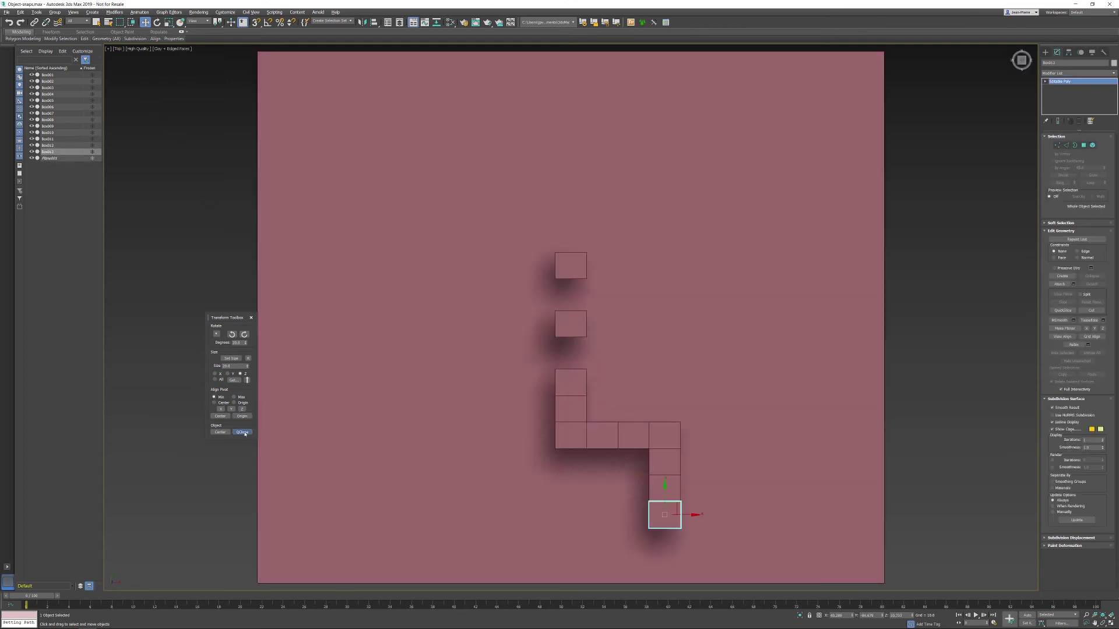
double_click(244, 432)
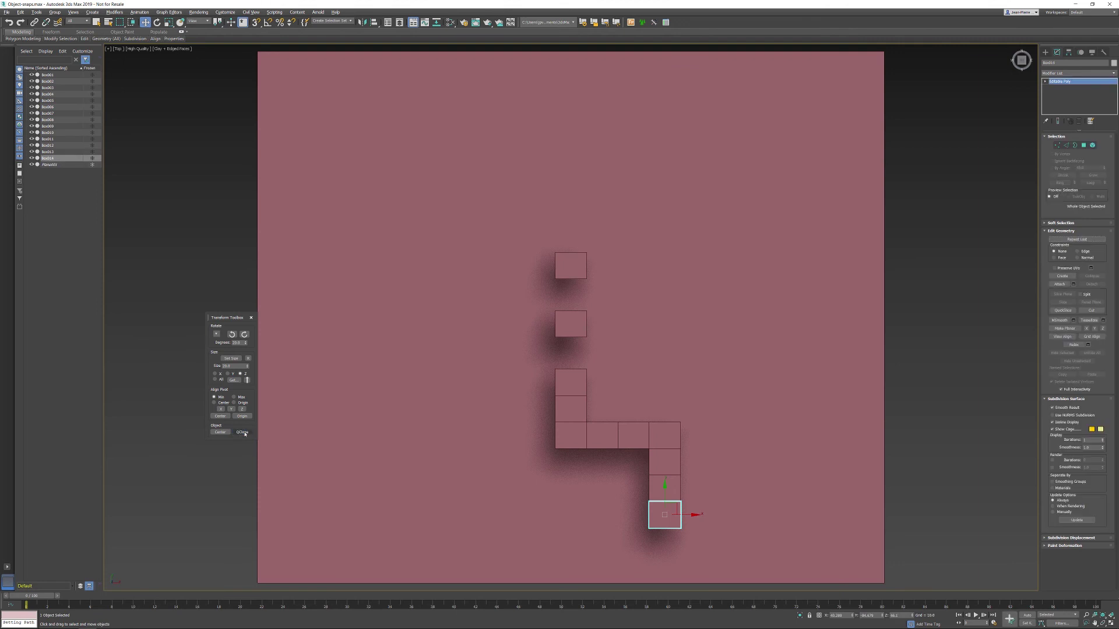
click(118, 49)
click(136, 71)
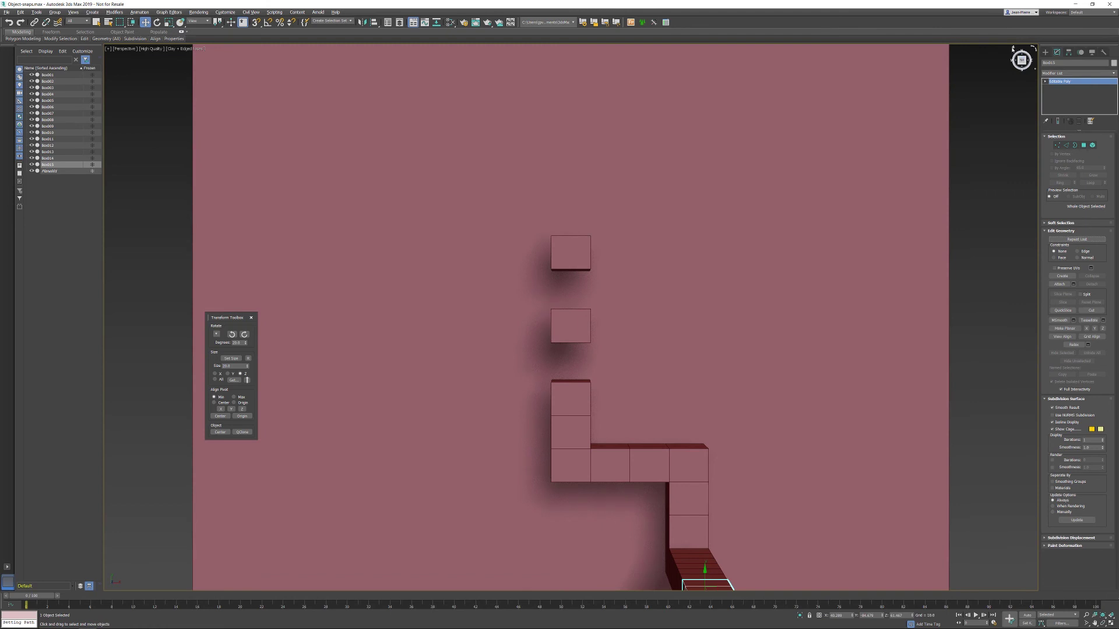
- Orbit and pan to frame the tall box column, then close the Transform Toolbox
click(1014, 48)
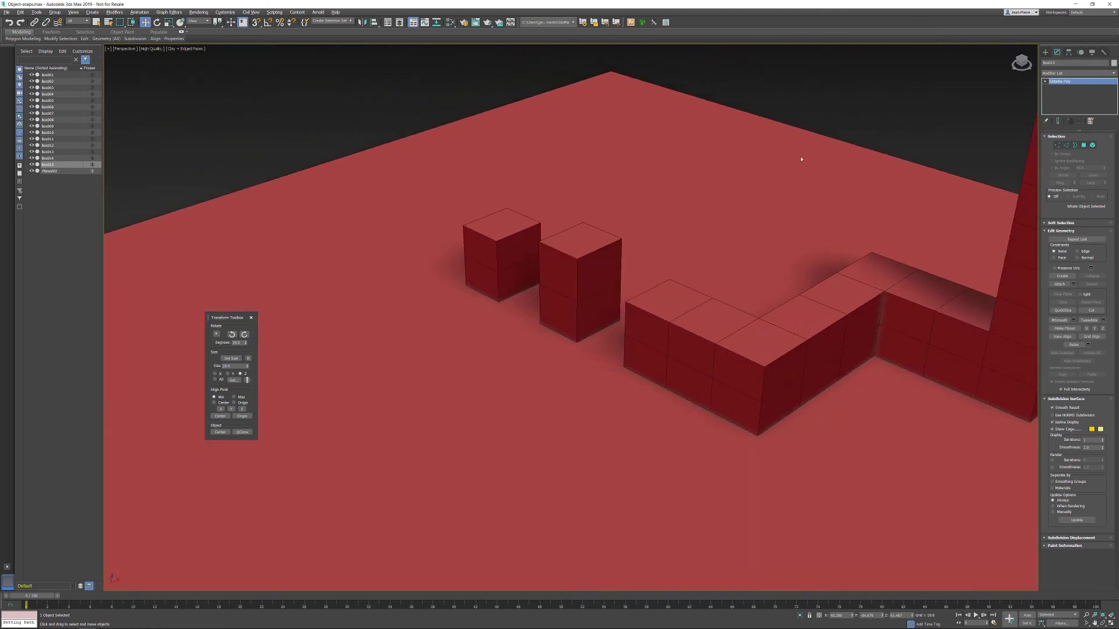
middle_drag(706, 212, 518, 288)
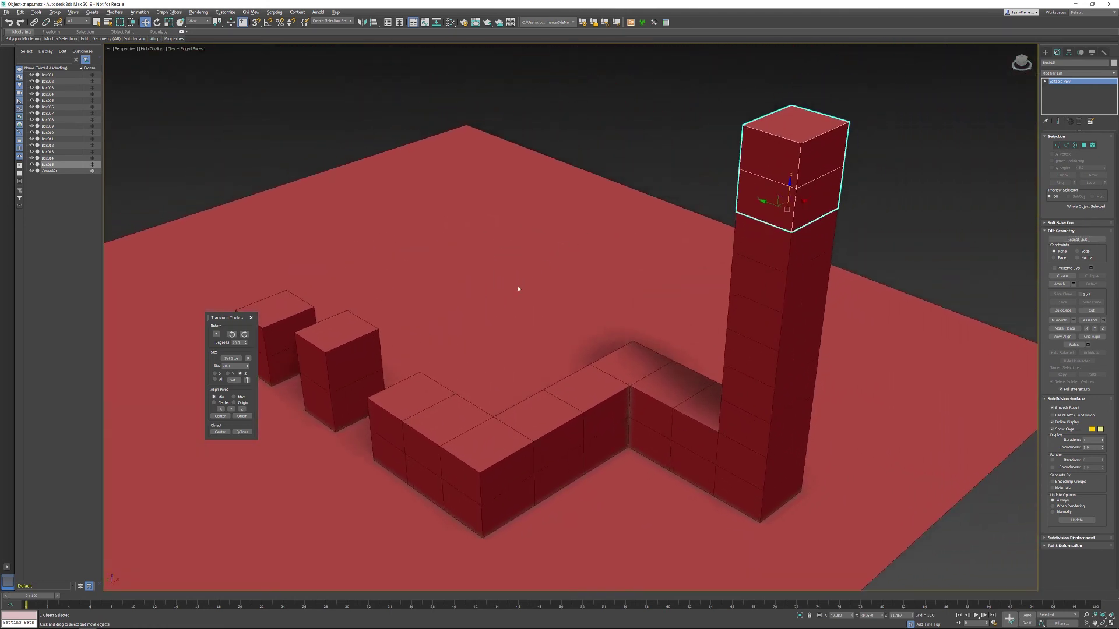
click(251, 318)
click(21, 12)
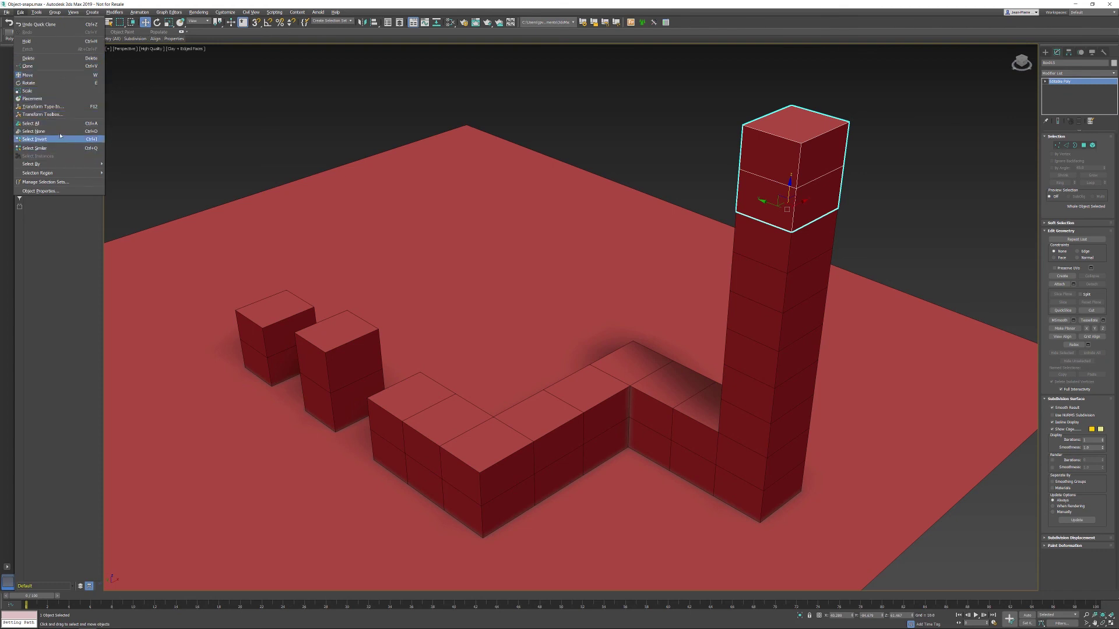
click(66, 117)
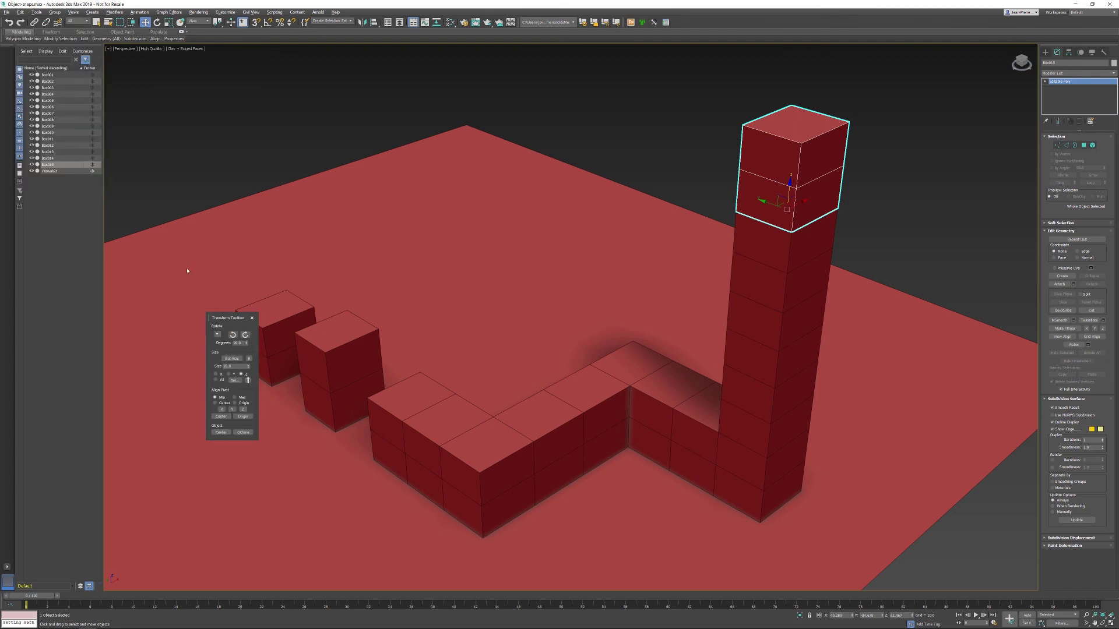